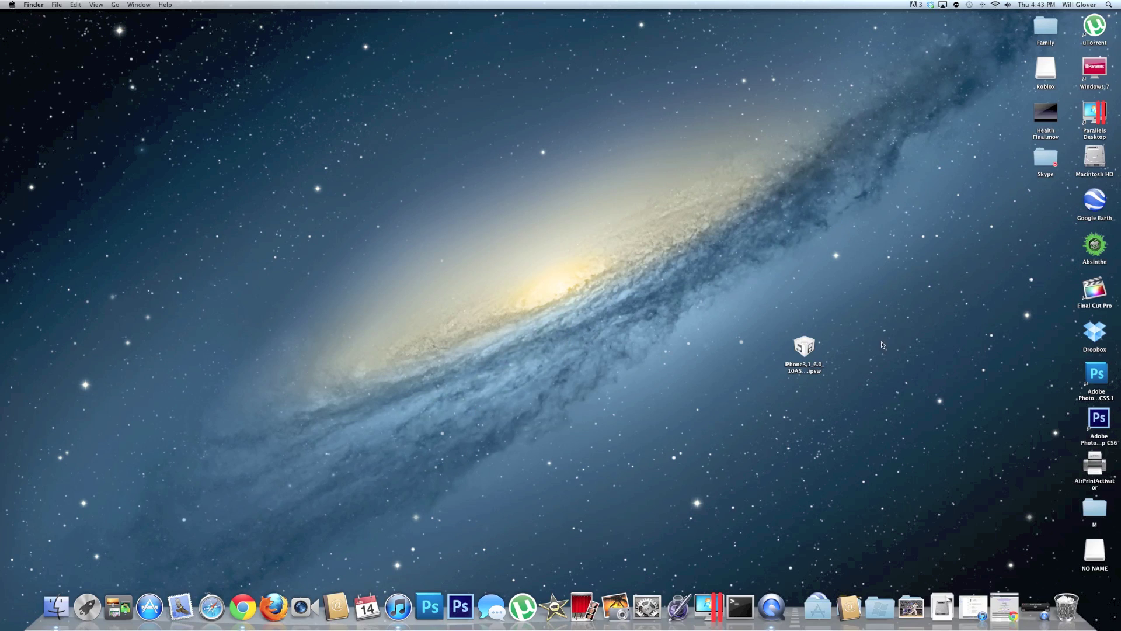
Select and deselect the desktop firmware file, review iModZone's iOS 6 Beta 1 list, then hide Chrome.
drag(823, 401, 763, 280)
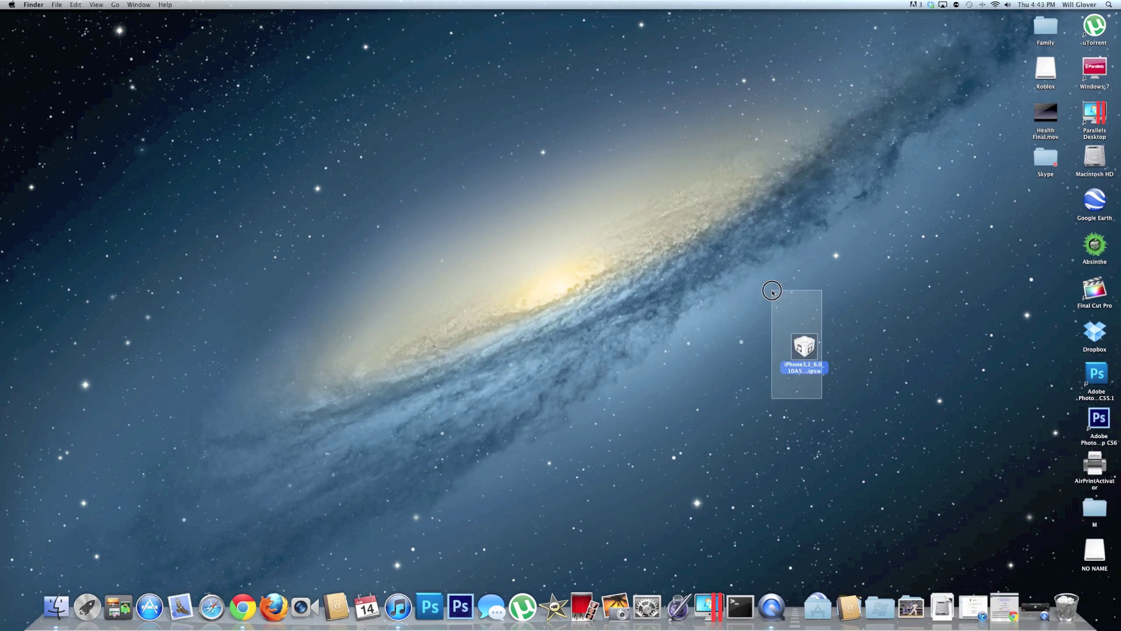
click(677, 380)
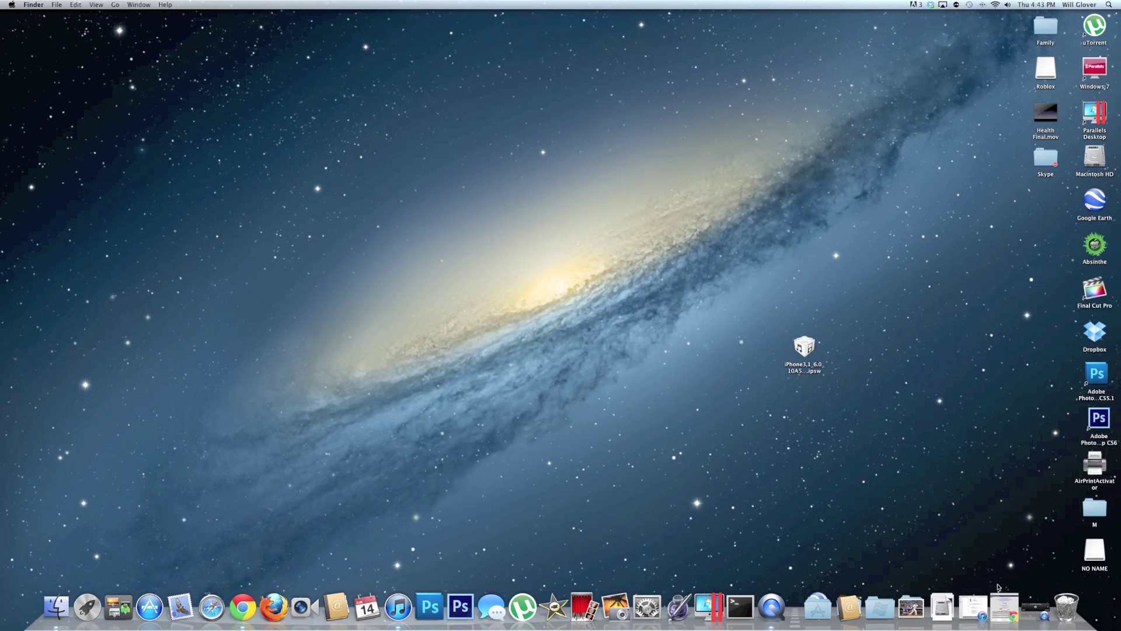
click(1004, 606)
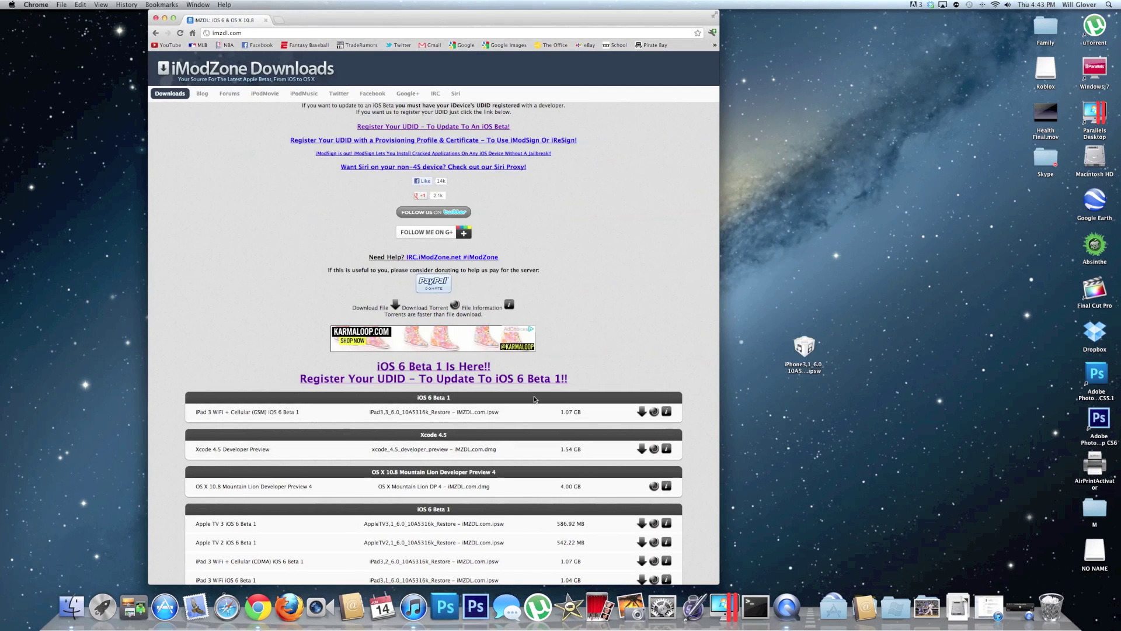
scroll(526, 429, down, 5)
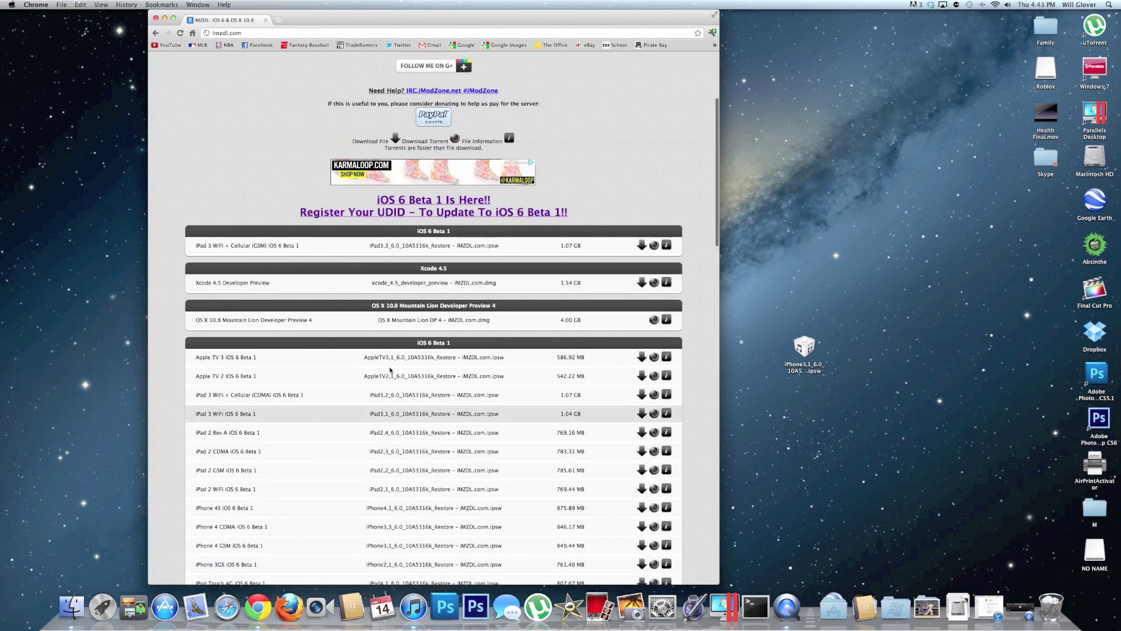
scroll(174, 480, down, 3)
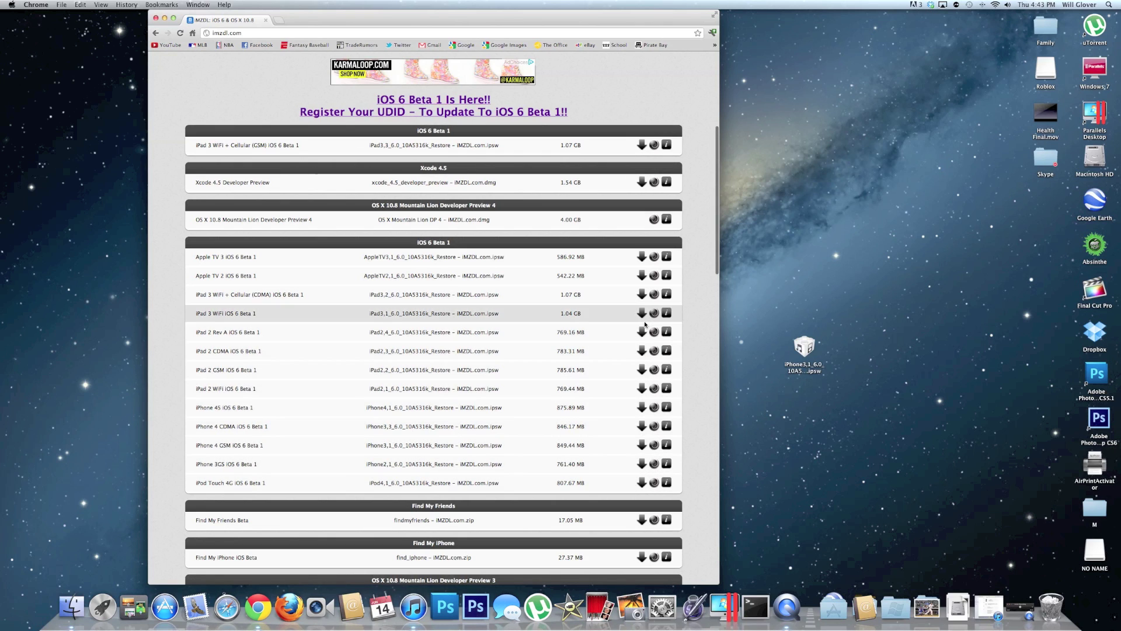
click(165, 20)
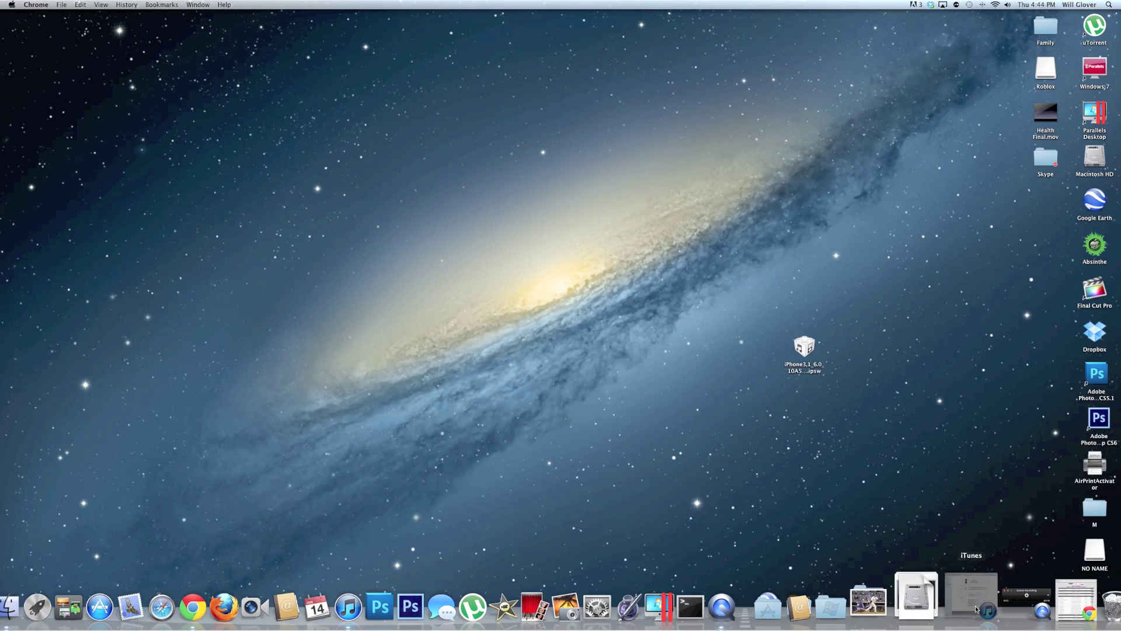
Show the iPhone Summary page in iTunes (version 5.0.1) and move the .ipsw icon higher.
click(974, 606)
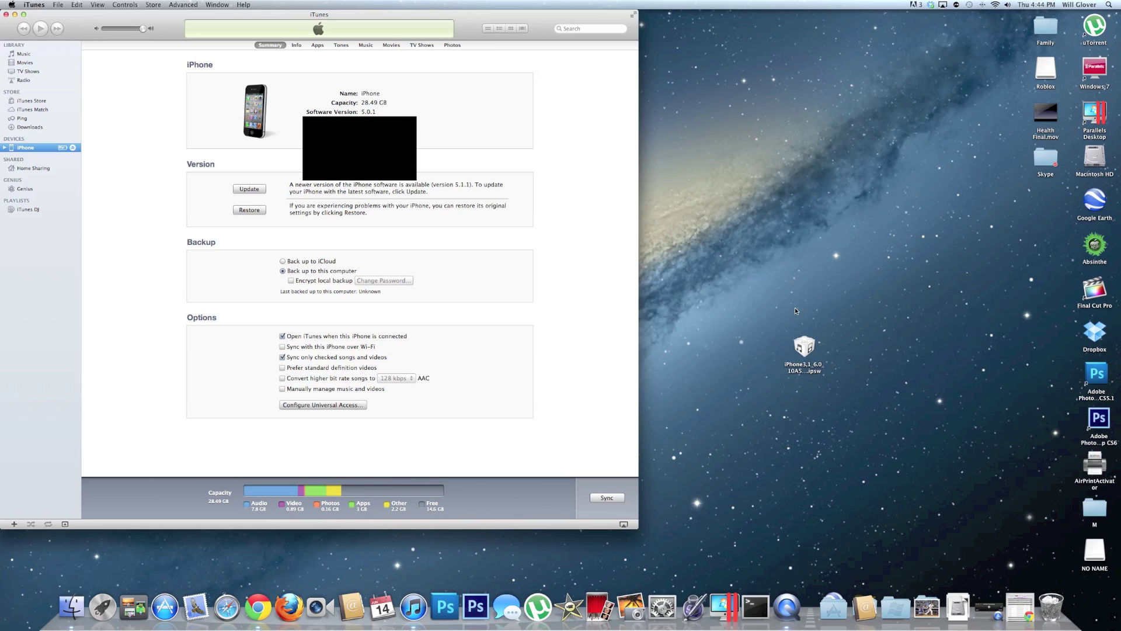
drag(804, 347, 802, 289)
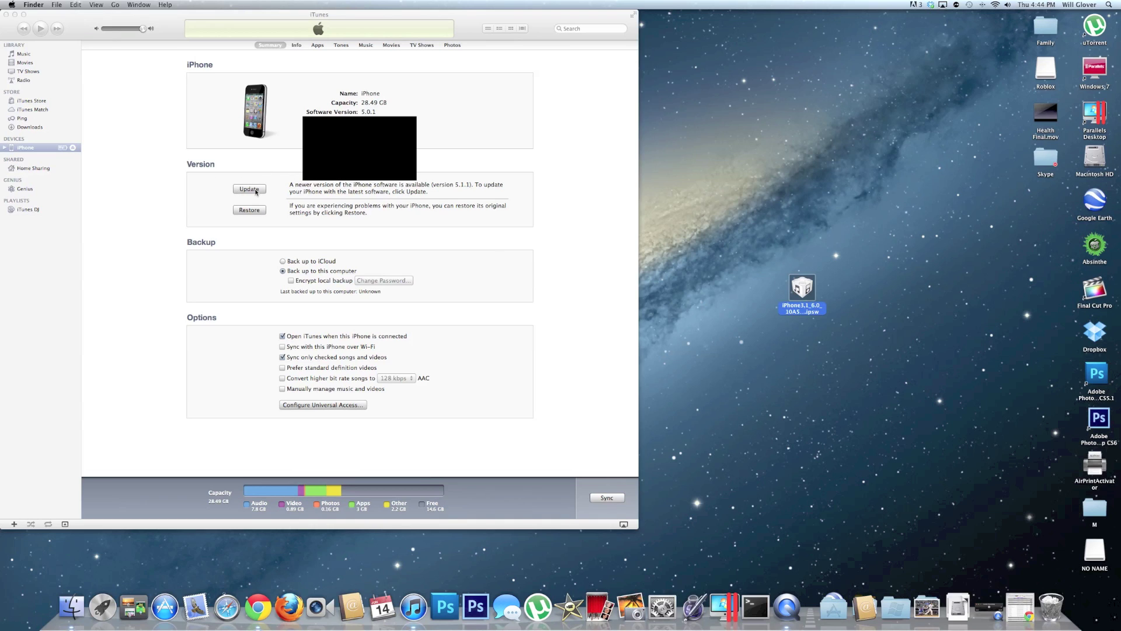
Option-click Update and load the iOS 6 .ipsw firmware file from the Desktop.
alt+click(257, 190)
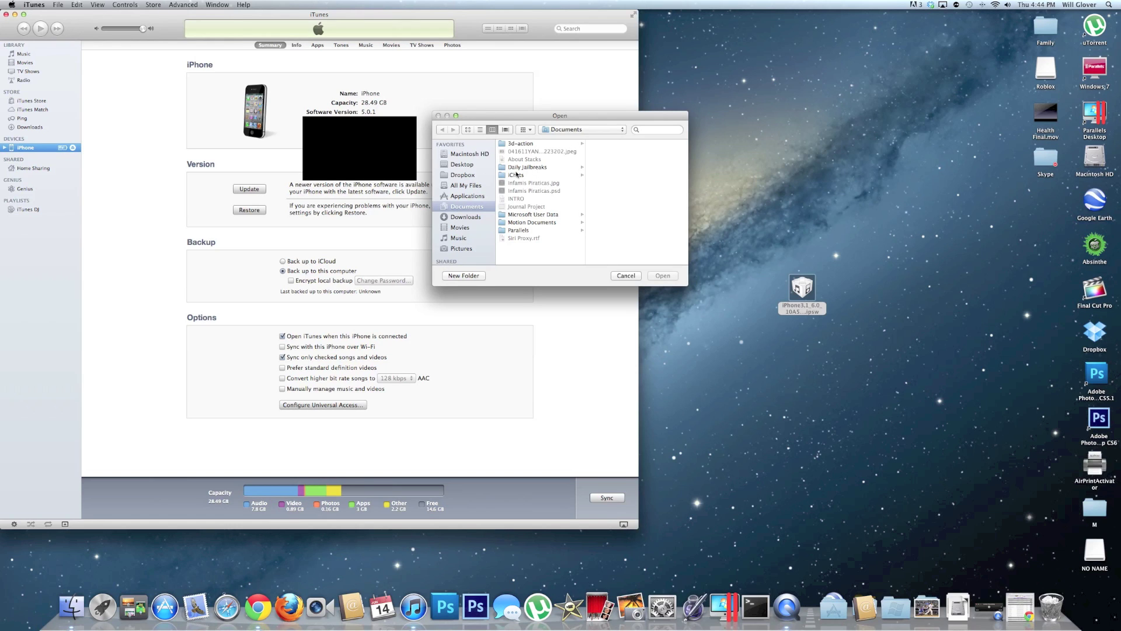
click(455, 165)
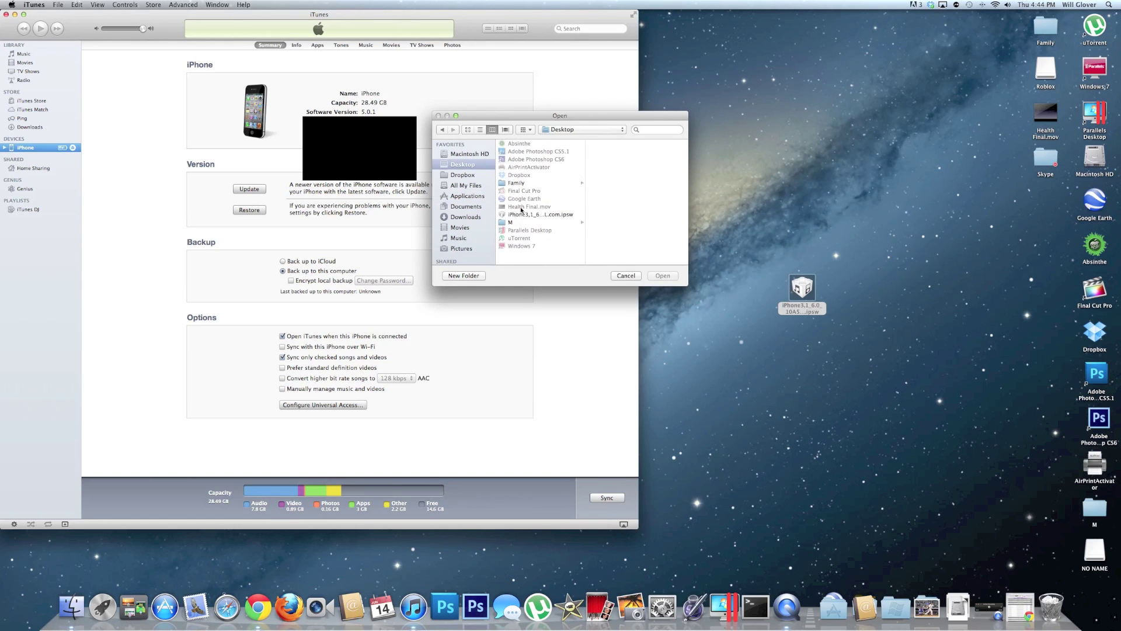
click(520, 215)
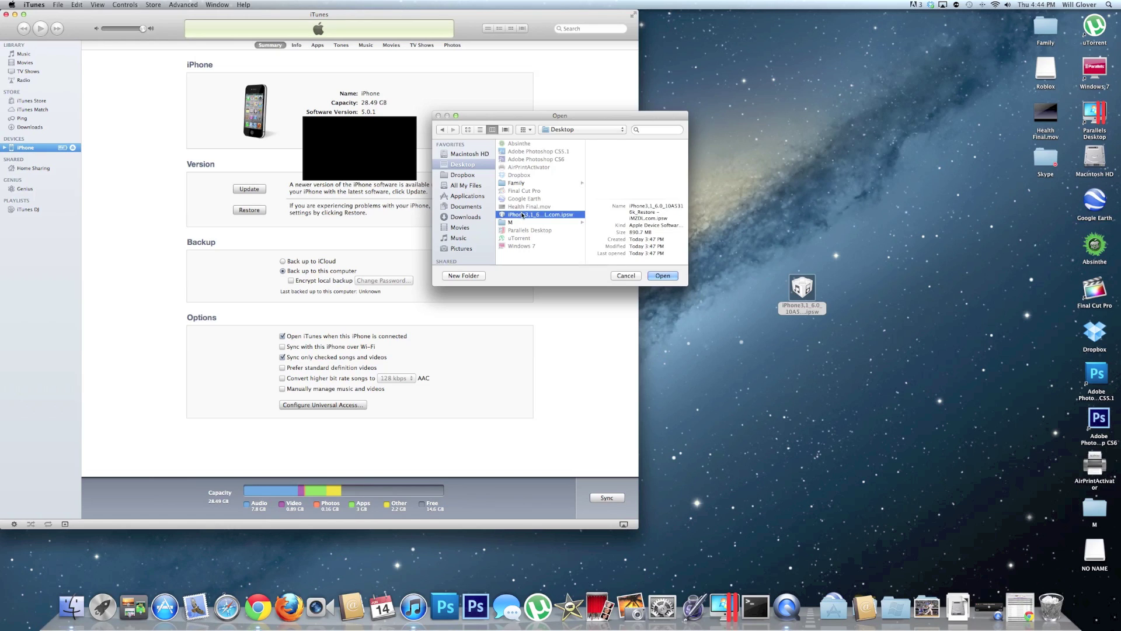
click(663, 276)
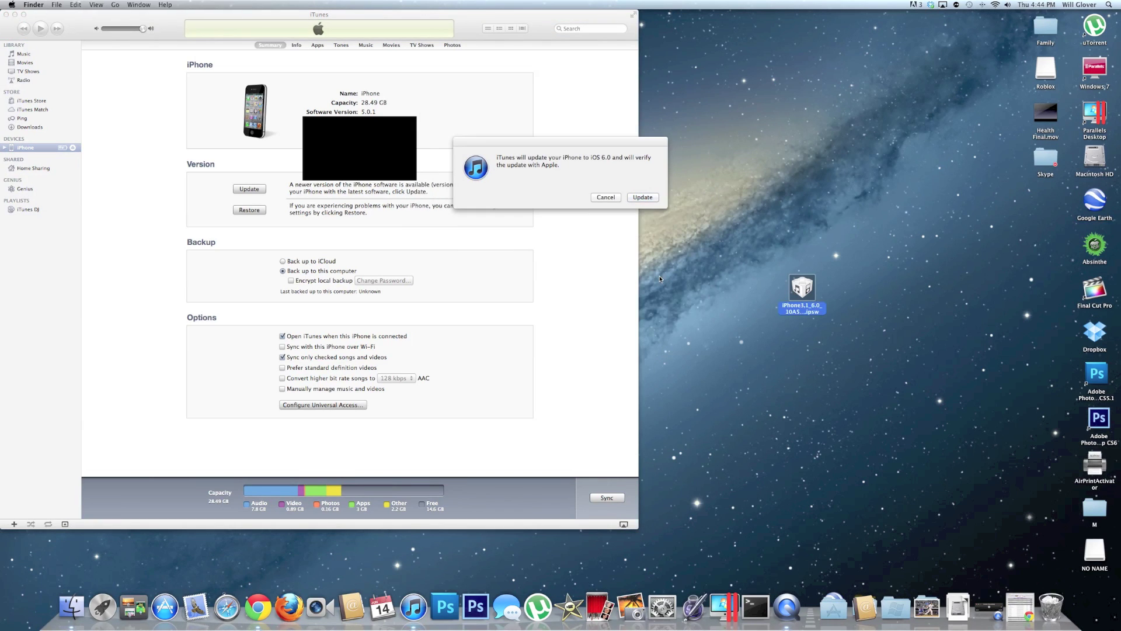
click(633, 173)
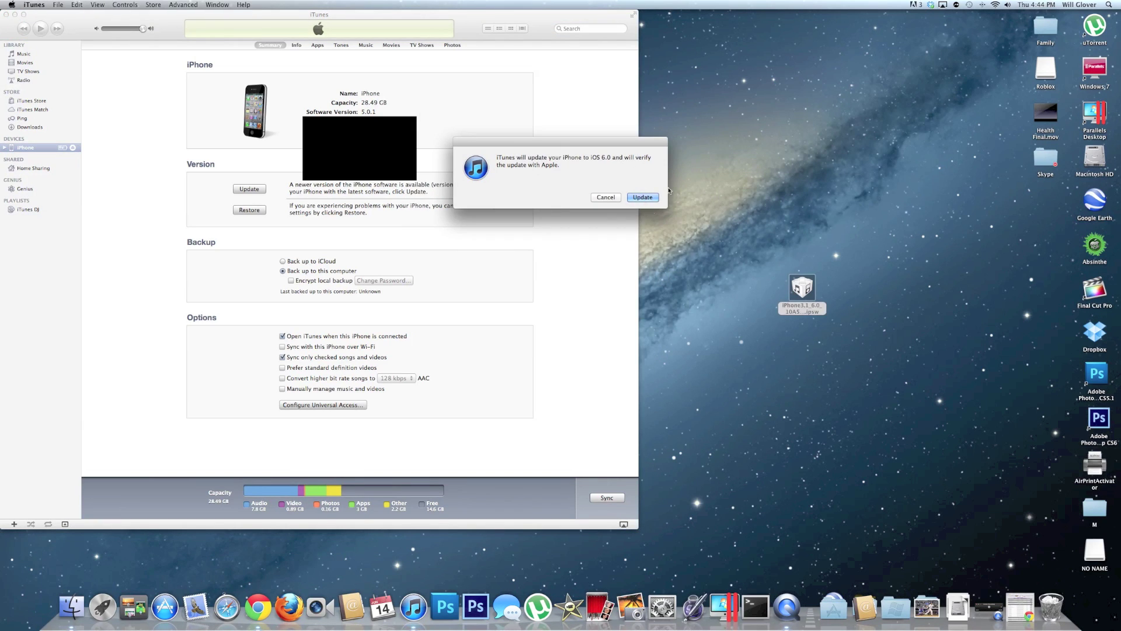
Confirm updating the iPhone to iOS 6.0 and let iTunes prepare the software.
click(642, 196)
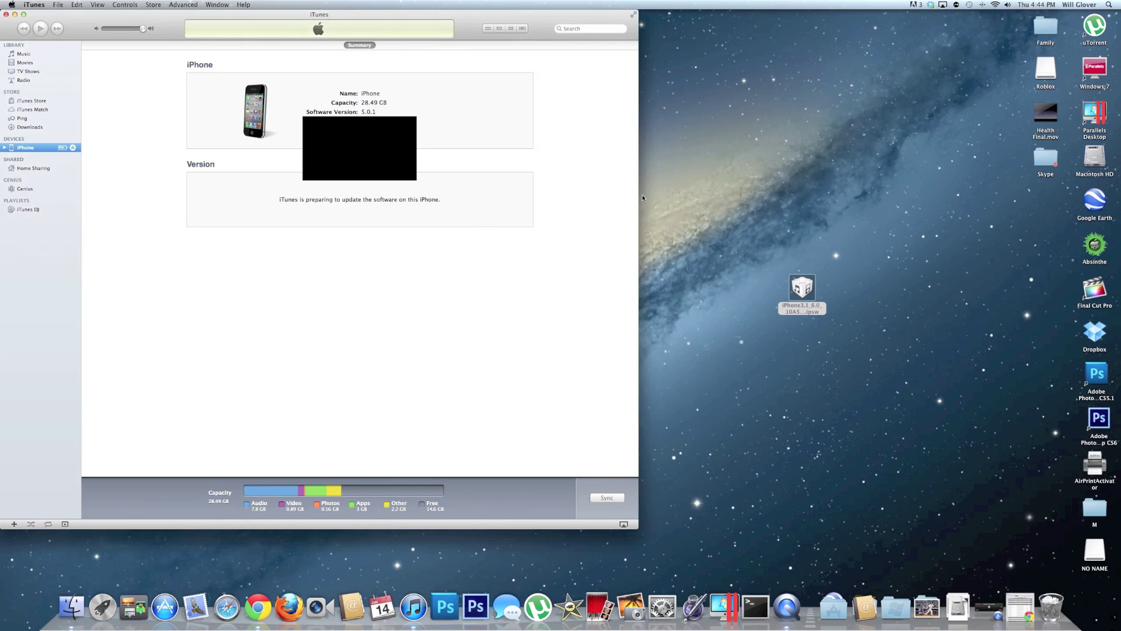